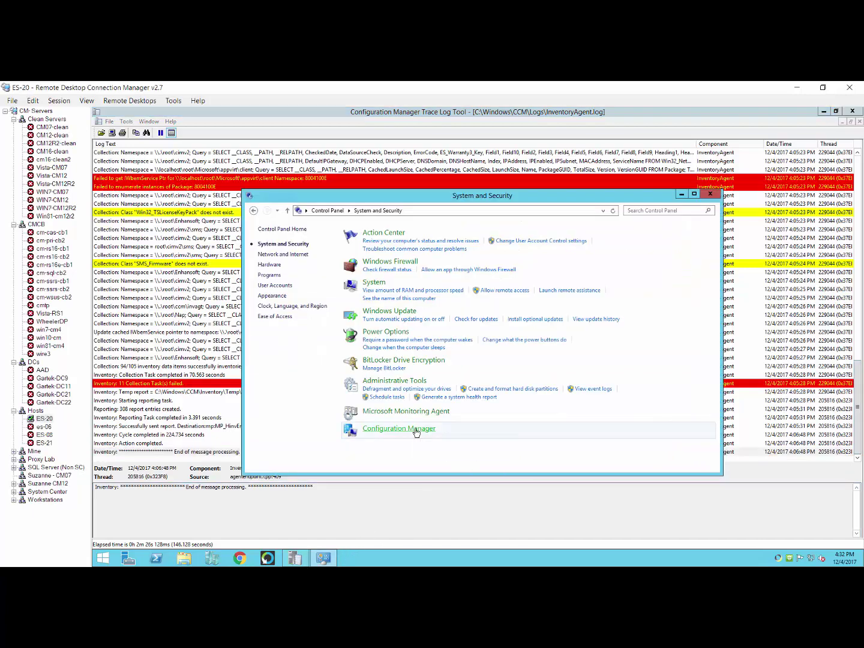
Run the Hardware Inventory Cycle from Configuration Manager Properties, then minimize System and Security.
left_click(399, 428)
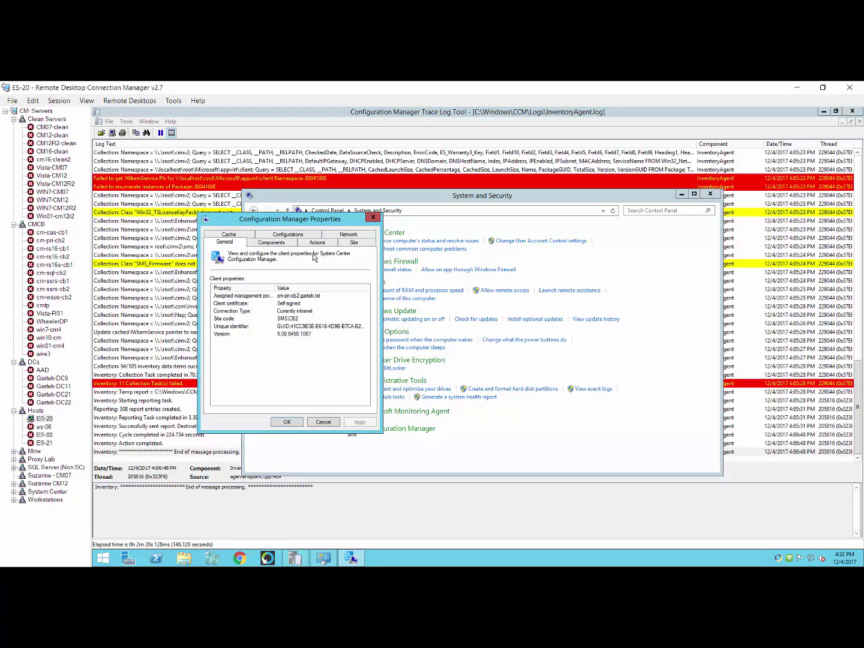
left_click(313, 245)
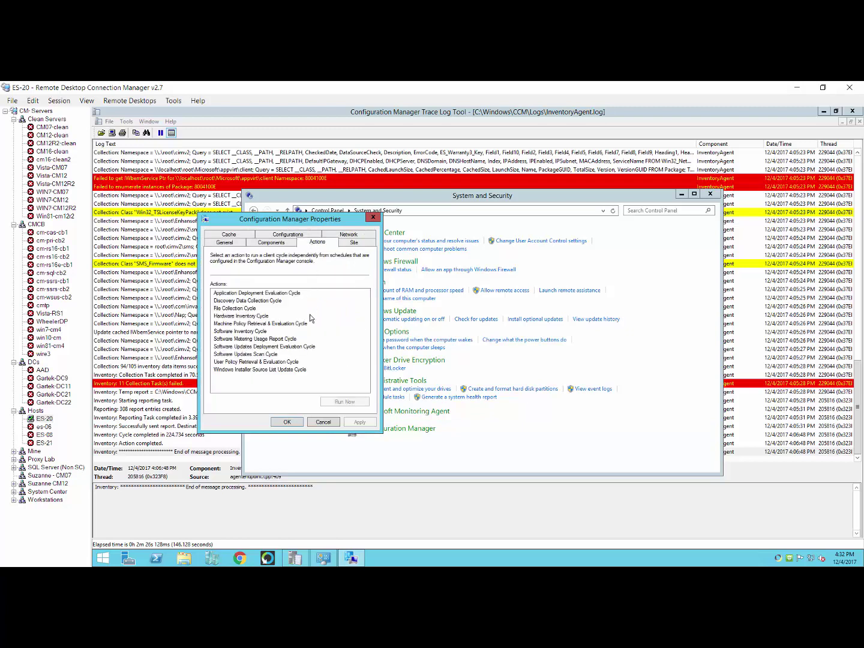
left_click(251, 317)
left_click(355, 402)
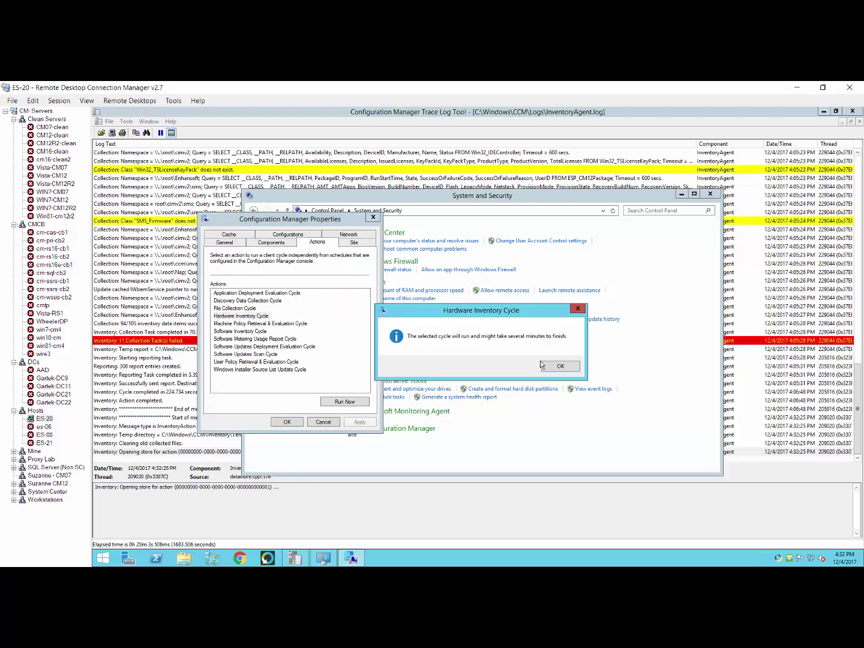
left_click(555, 371)
left_click(287, 422)
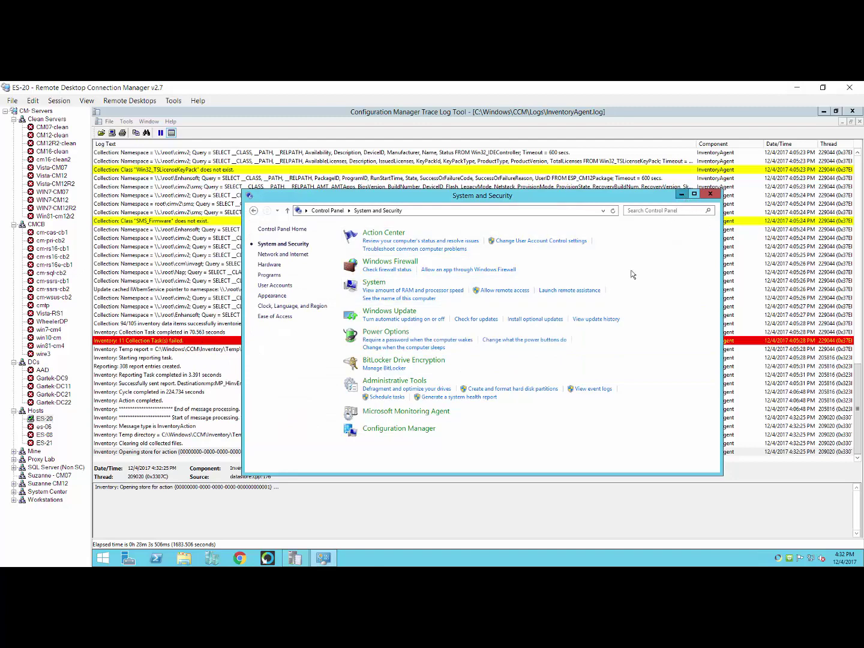
left_click(683, 194)
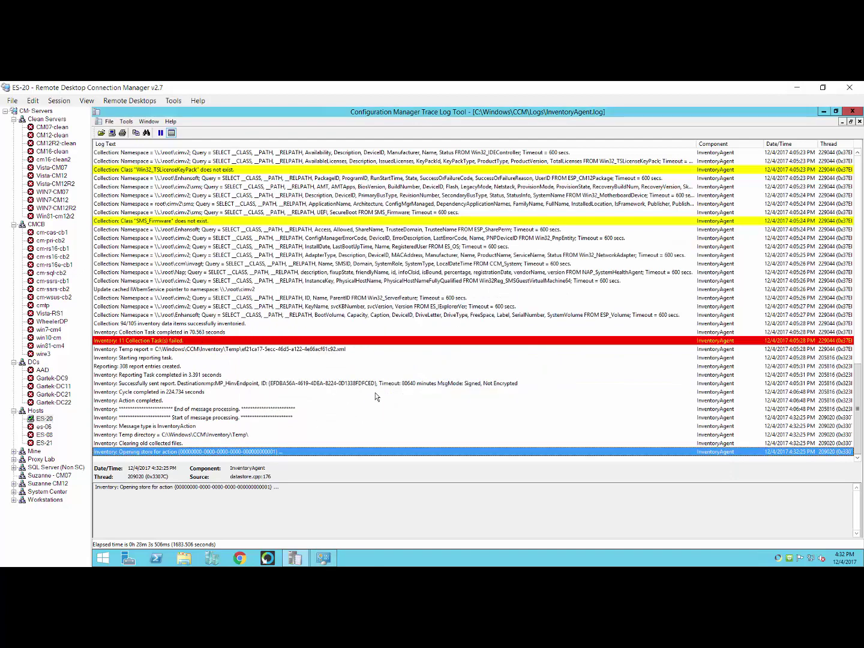
Highlight all log lines containing 'warranty' using Tools > Highlight.
left_click(127, 122)
left_click(143, 171)
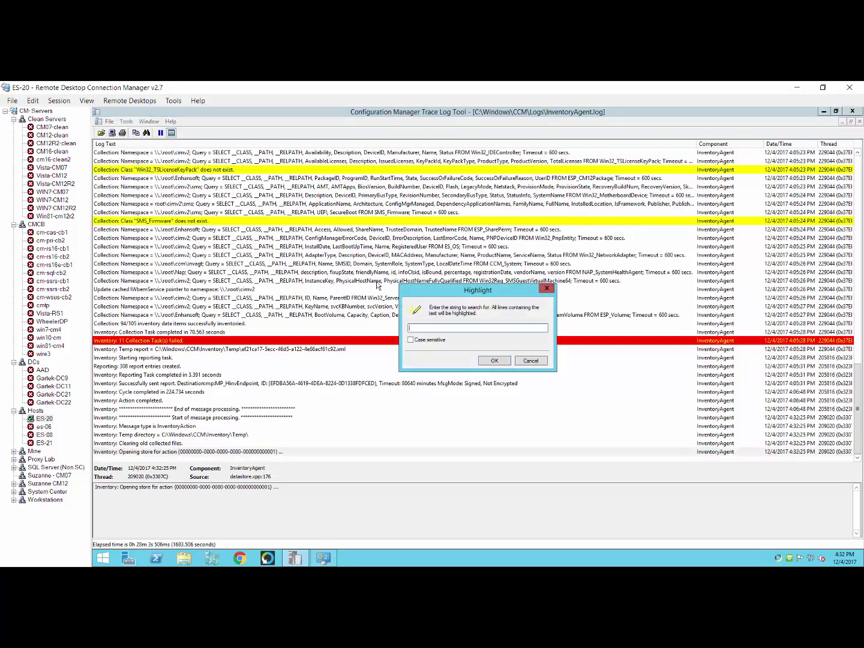
type("warranty")
left_click(494, 361)
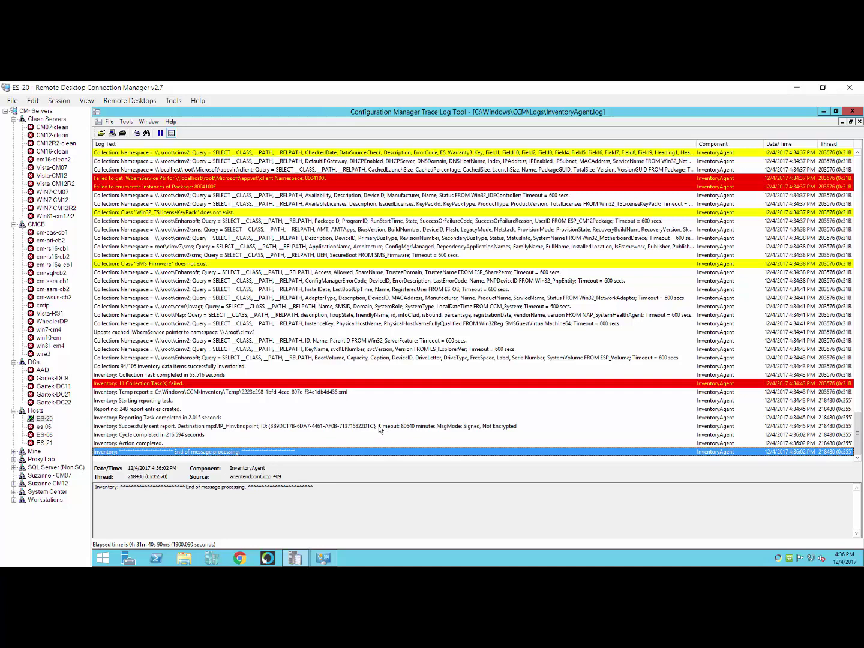
Select the highlighted ES_Warranty3 query line to view its full text in the details pane.
scroll(379, 420, "up", 2)
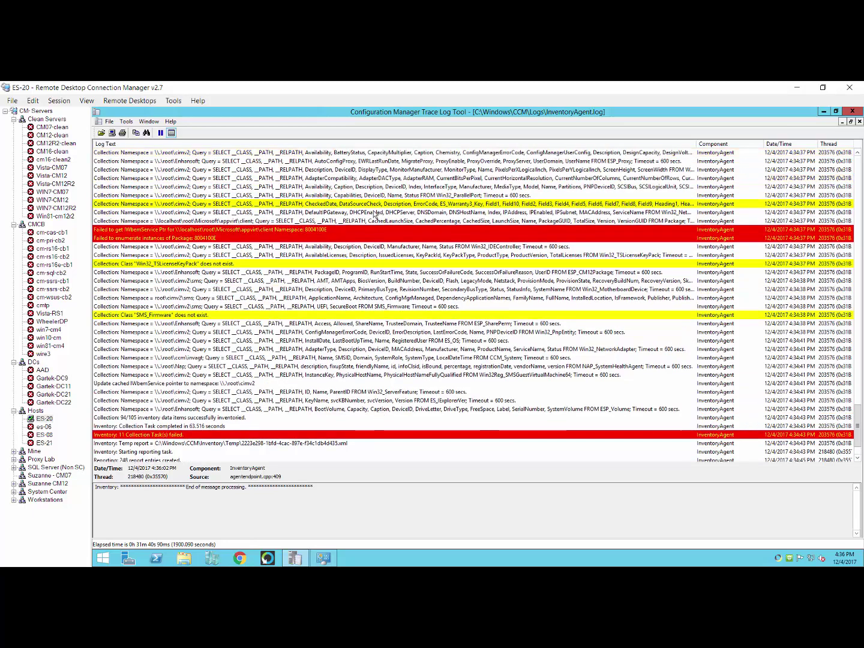
left_click(375, 204)
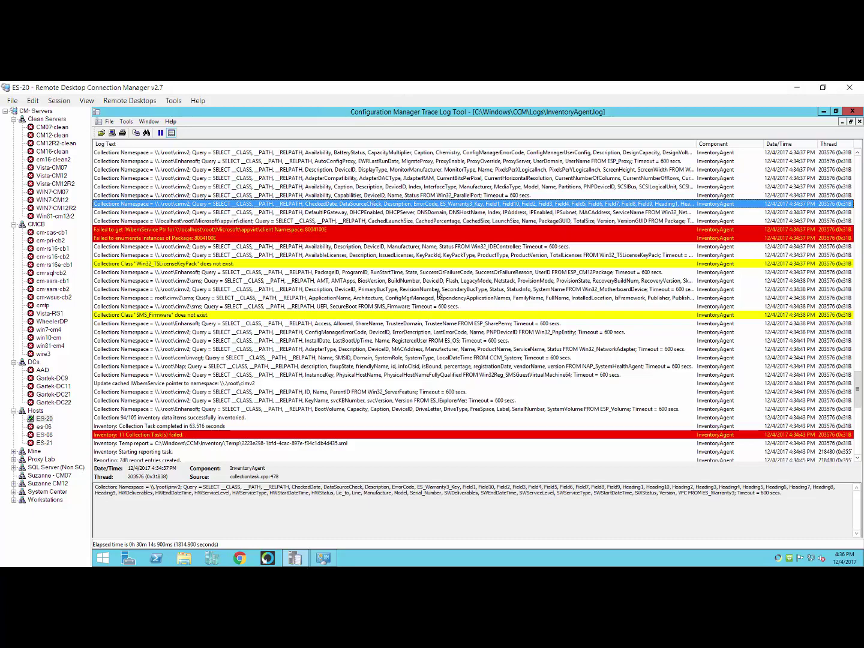
Set the highlight colour to pink (magenta) in File > Preferences.
left_click(111, 122)
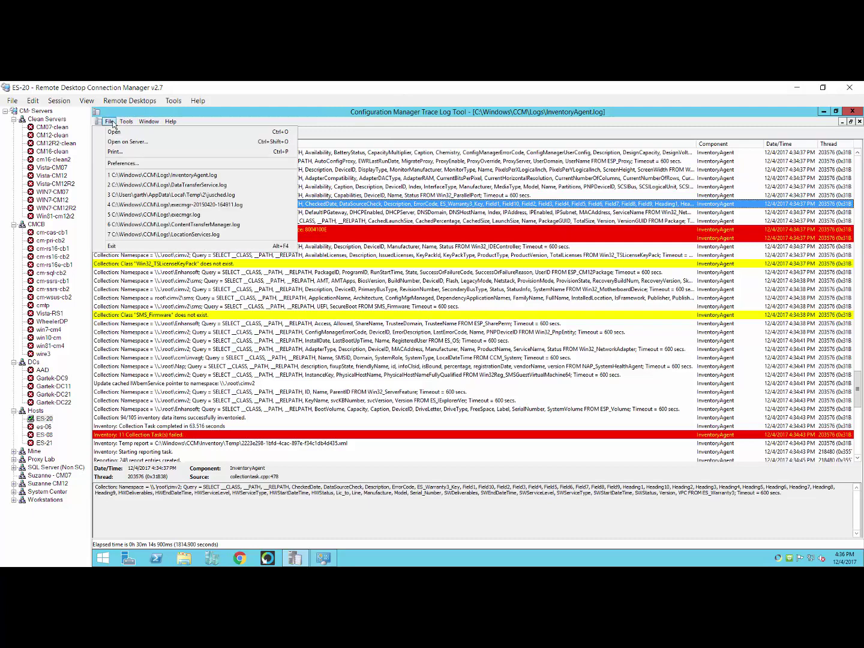
left_click(134, 165)
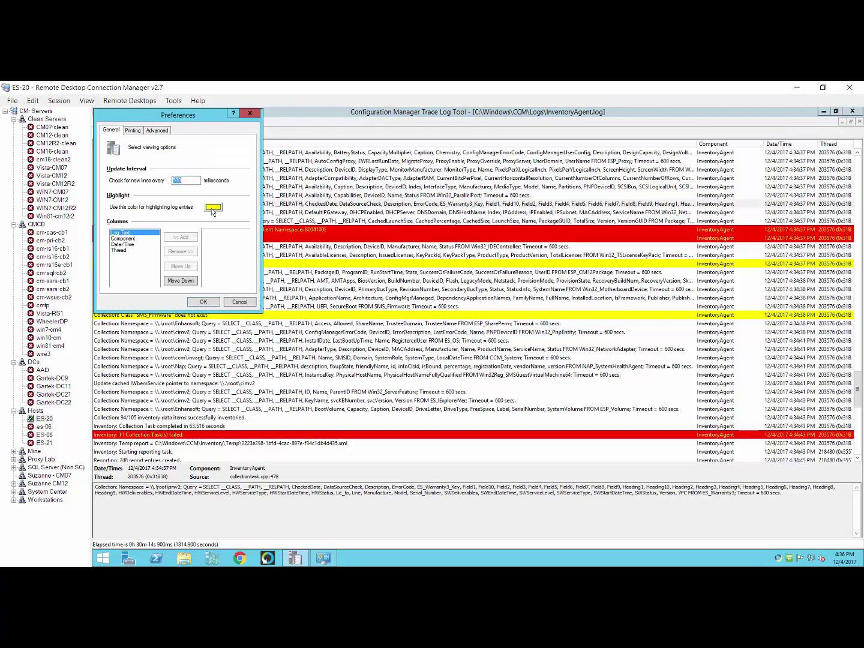
left_click(212, 207)
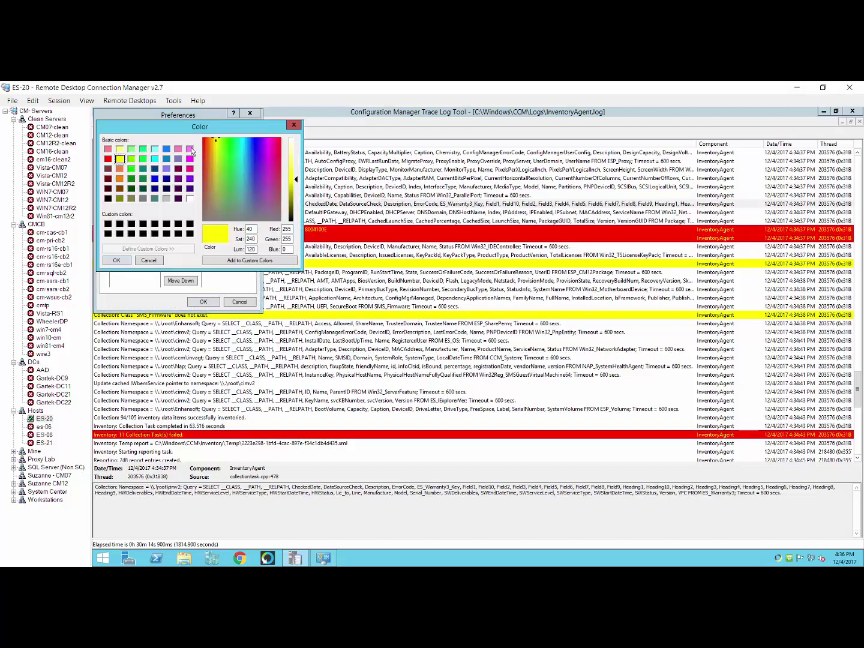
left_click(191, 149)
left_click(122, 259)
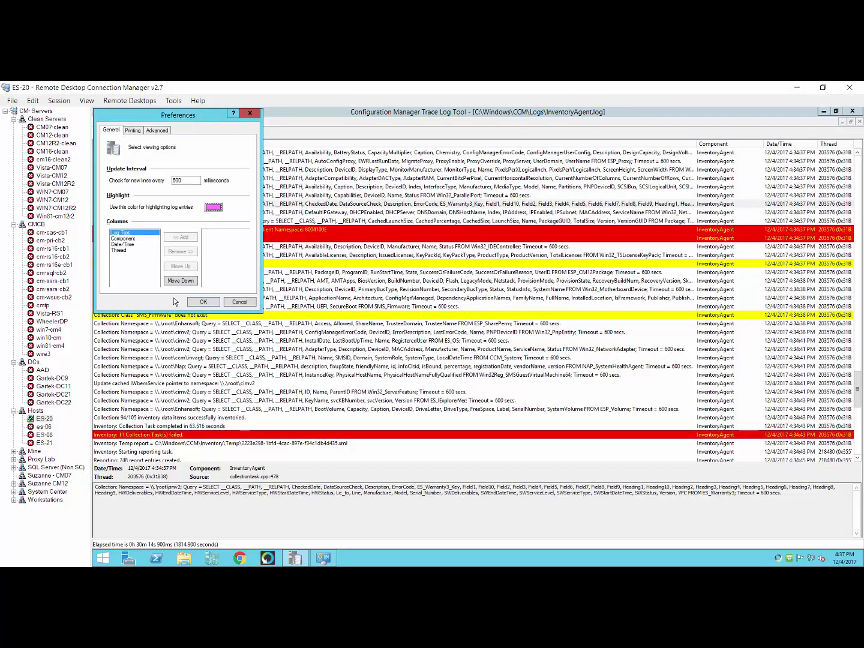
left_click(203, 302)
scroll(230, 316, "down", 4)
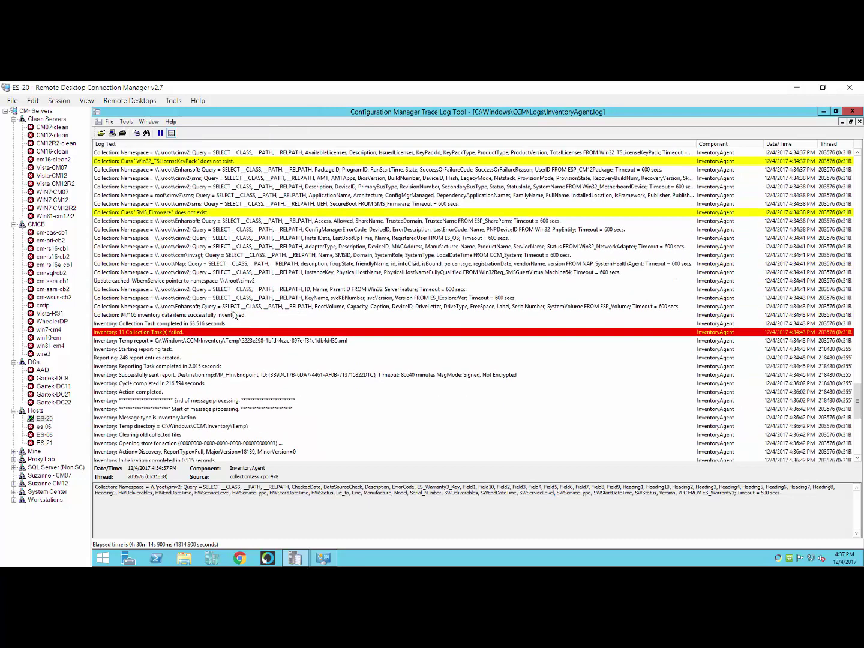
Confirm the ES_Warranty3 line shows pink, then select the final end-of-processing log entry.
scroll(287, 273, "up", 5)
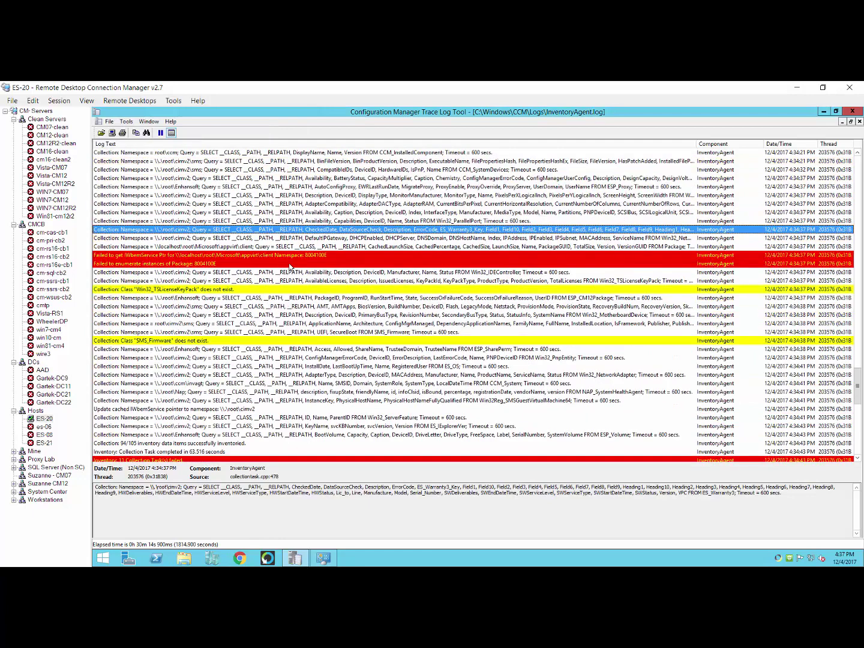
left_click(331, 315)
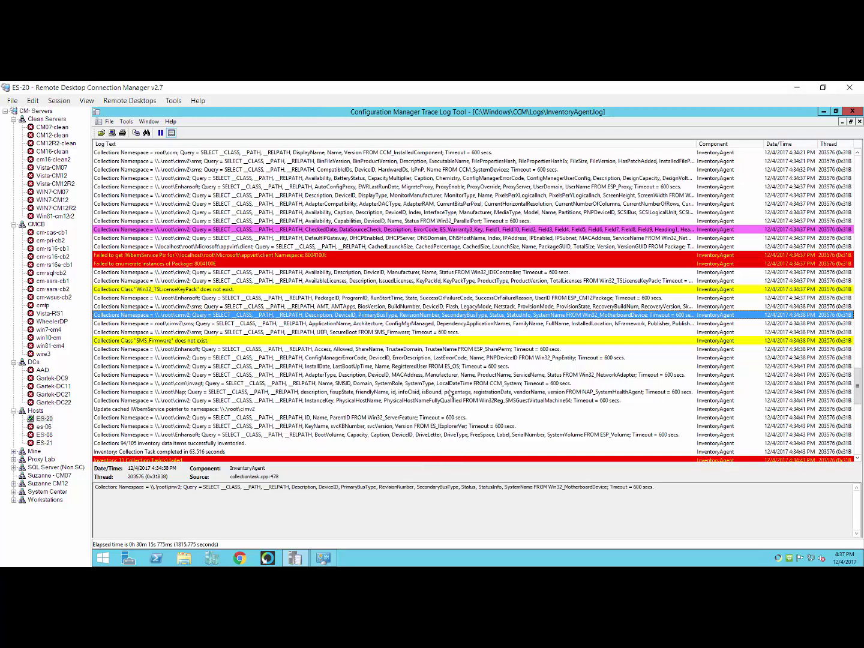
scroll(450, 393, "down", 7)
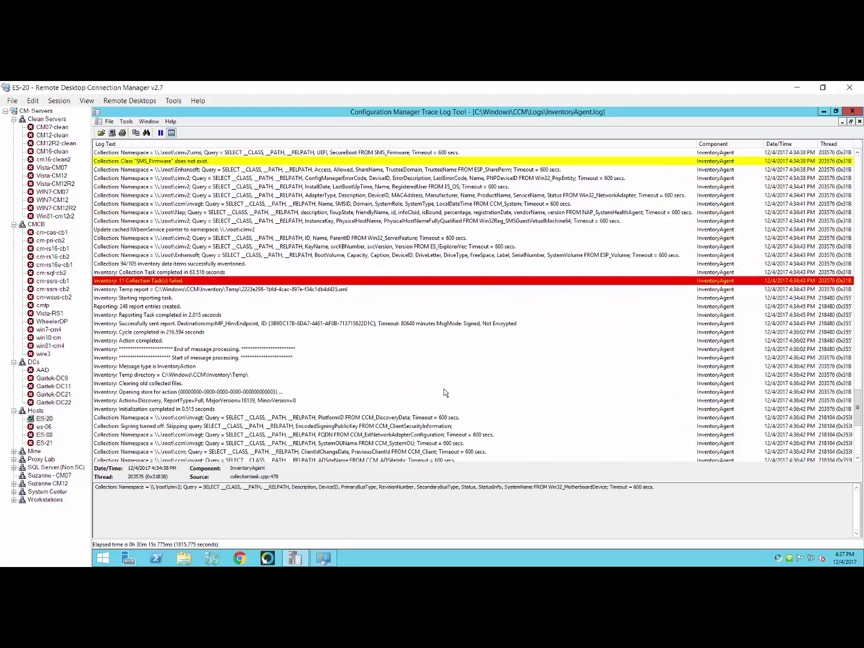
scroll(446, 392, "down", 6)
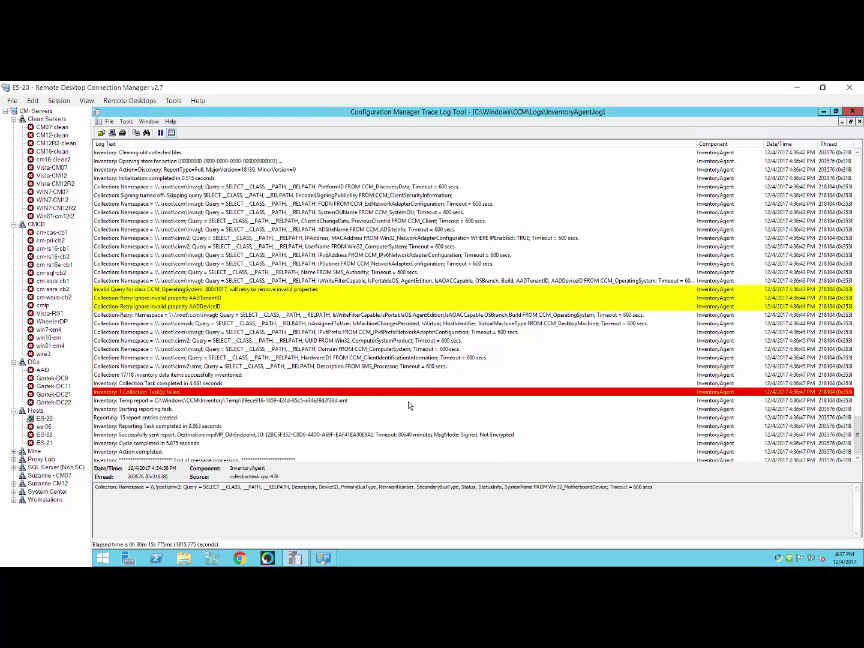
left_click(251, 452)
left_click(330, 558)
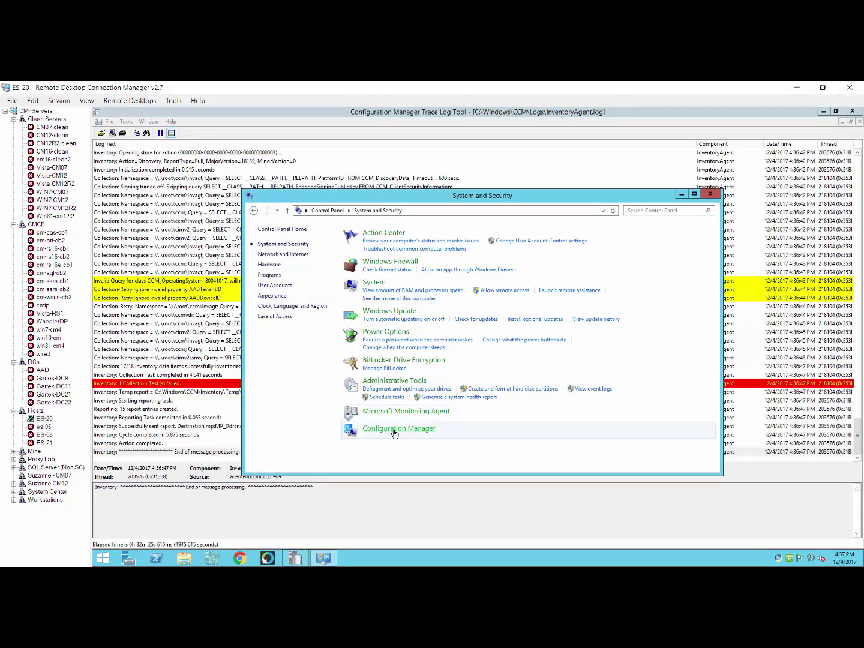
Rerun the Hardware Inventory Cycle from Configuration Manager Properties and close System and Security.
left_click(395, 430)
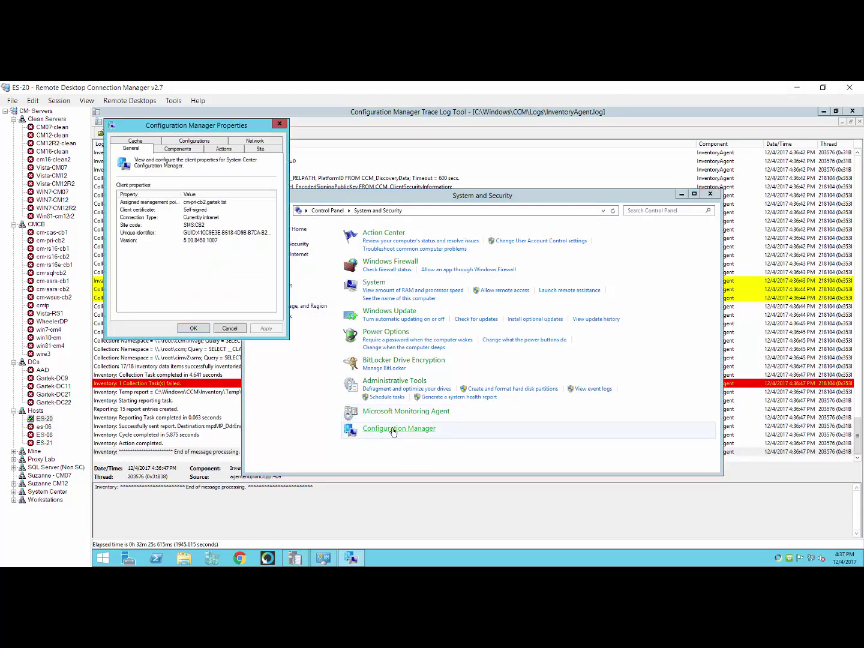
left_click(216, 149)
left_click(165, 224)
left_click(249, 309)
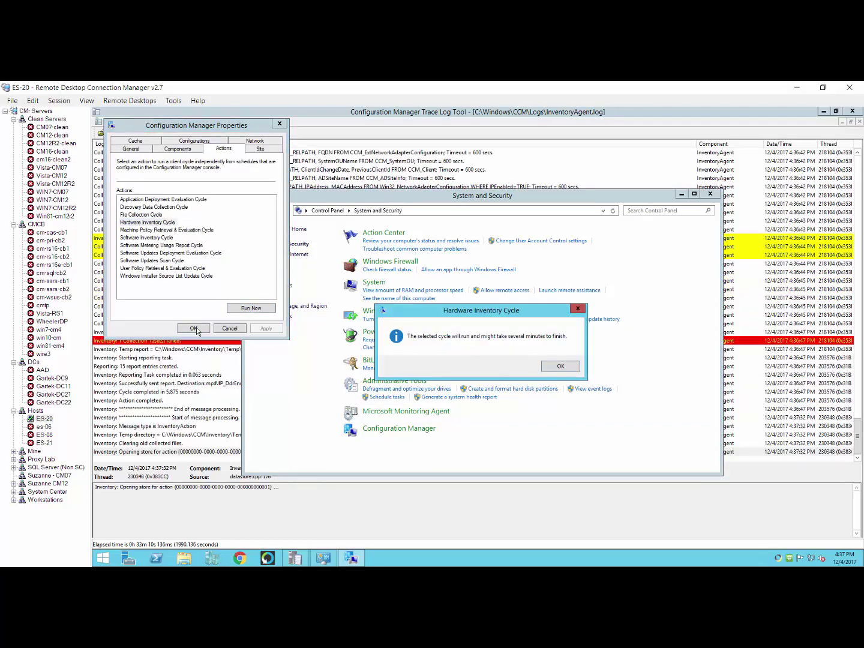
left_click(544, 368)
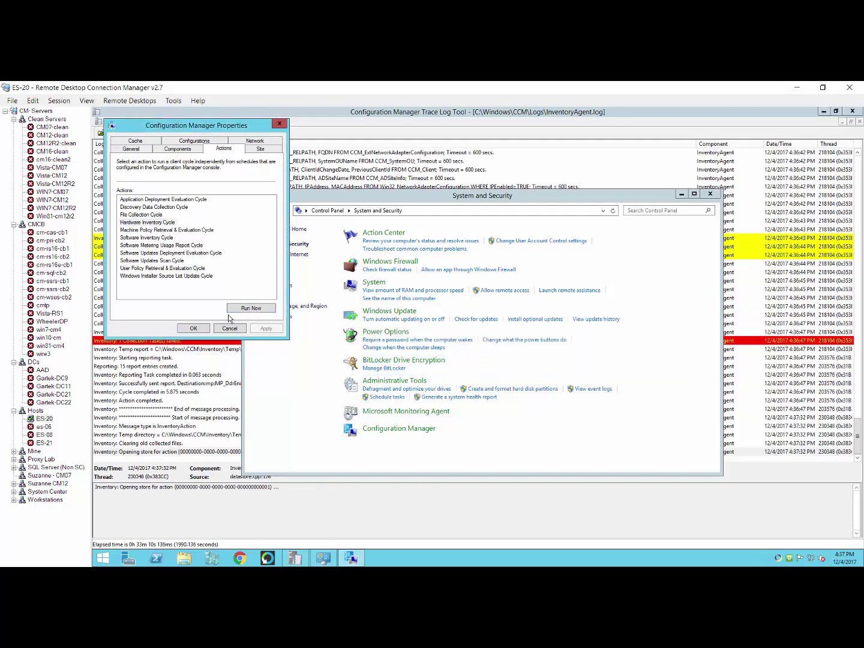
left_click(193, 328)
left_click(678, 197)
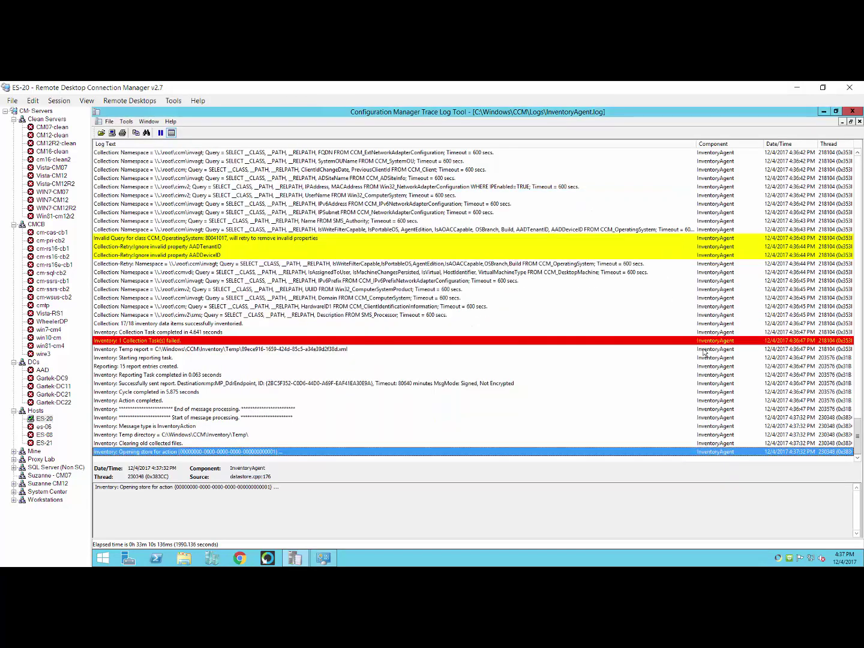